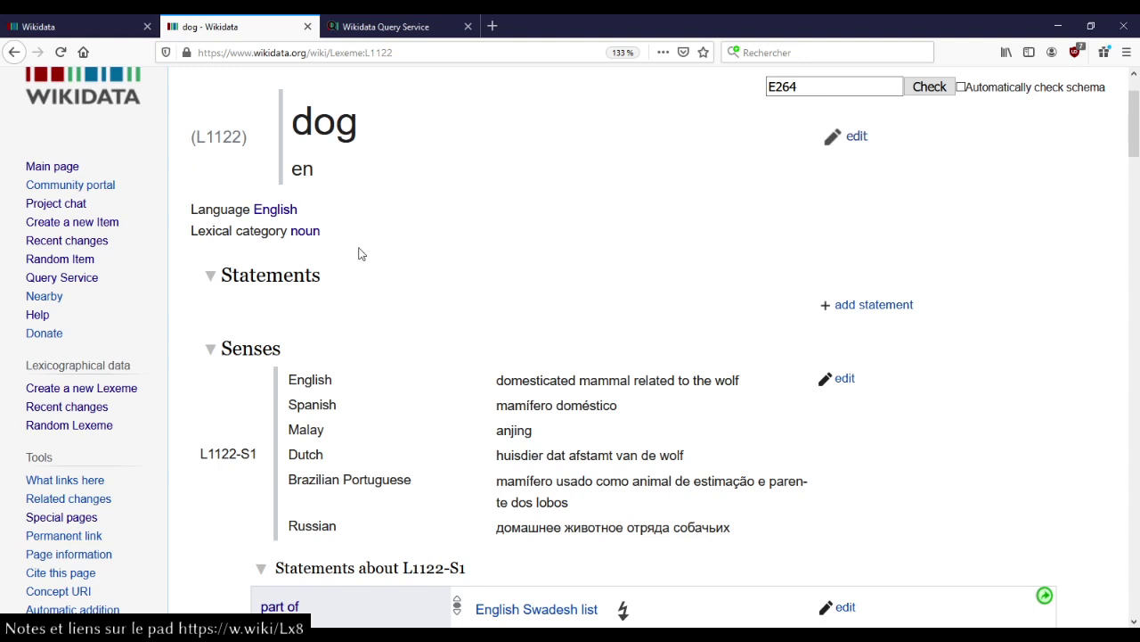
{"action": "scroll", "coordinate": [361, 254], "scroll_direction": "down", "scroll_amount": 4}
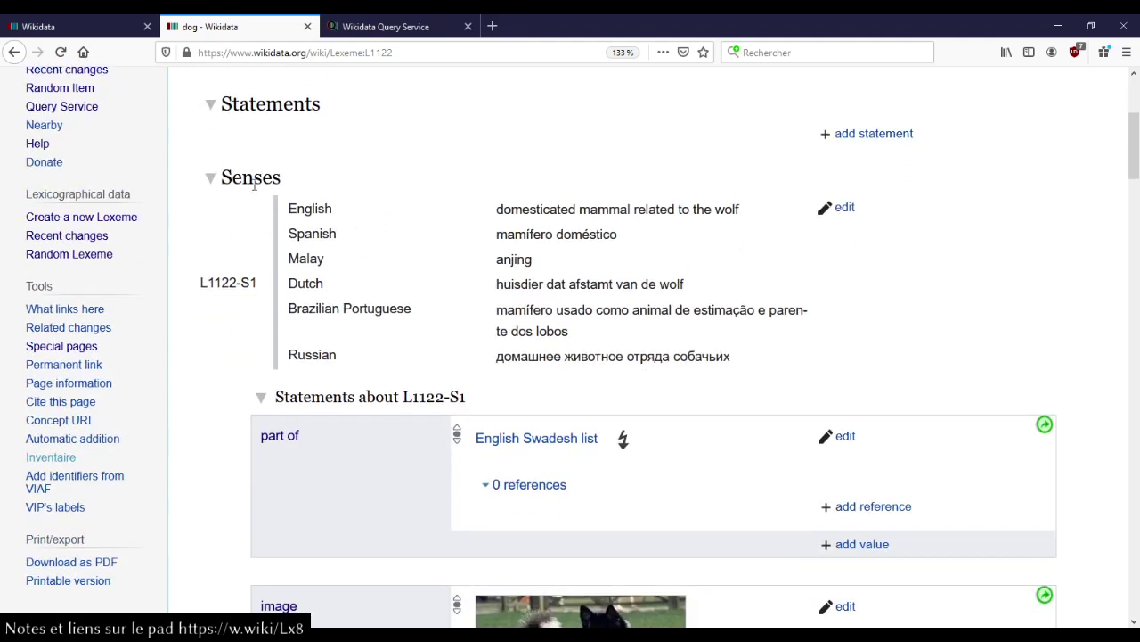
{"action": "scroll", "coordinate": [323, 309], "scroll_direction": "down", "scroll_amount": 20}
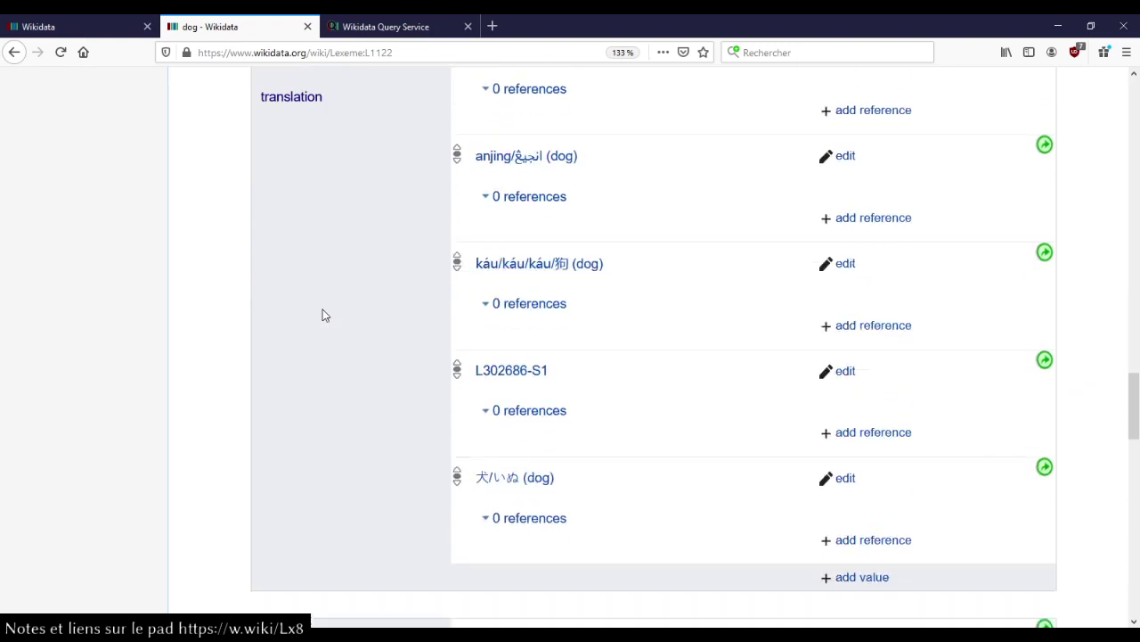
{"action": "scroll", "coordinate": [323, 314], "scroll_direction": "down", "scroll_amount": 10}
{"action": "scroll", "coordinate": [324, 314], "scroll_direction": "down", "scroll_amount": 5}
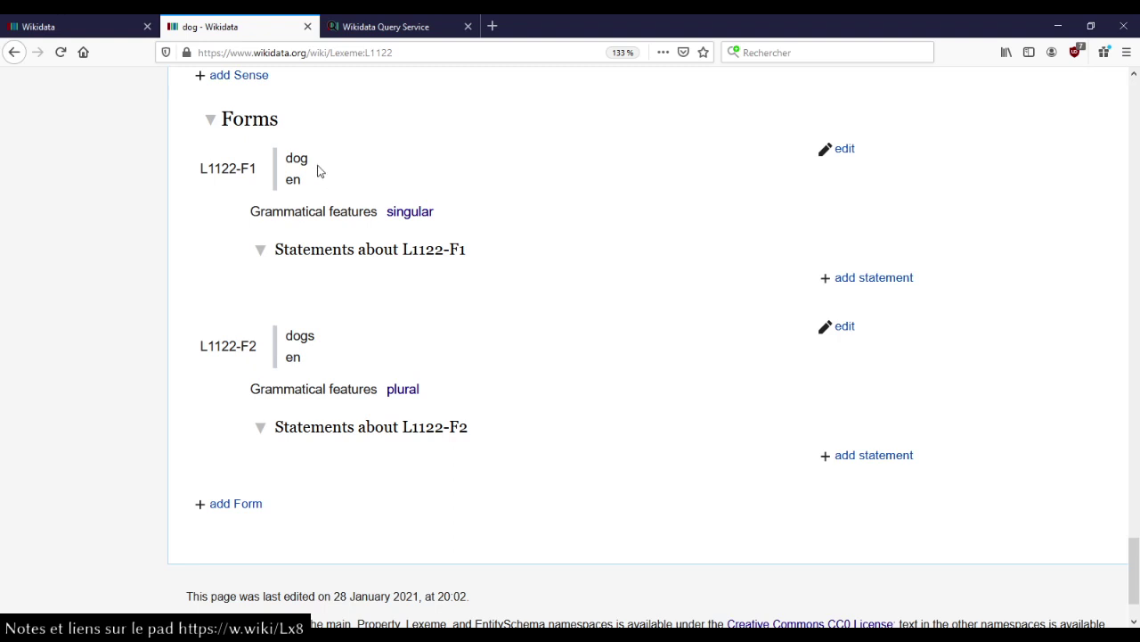
- Scroll up to the dog lexeme's first sense and inspect its English gloss
{"action": "mouse_move", "coordinate": [434, 212]}
{"action": "mouse_move", "coordinate": [397, 402]}
{"action": "scroll", "coordinate": [553, 351], "scroll_direction": "up", "scroll_amount": 5}
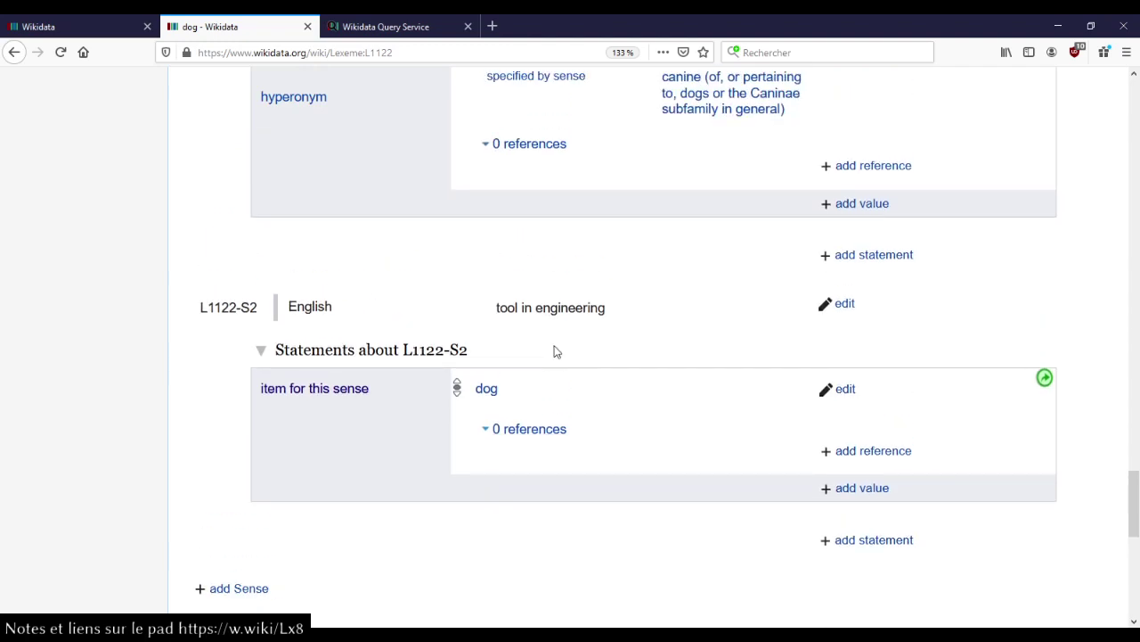
{"action": "scroll", "coordinate": [553, 351], "scroll_direction": "up", "scroll_amount": 8}
{"action": "scroll", "coordinate": [523, 421], "scroll_direction": "up", "scroll_amount": 15}
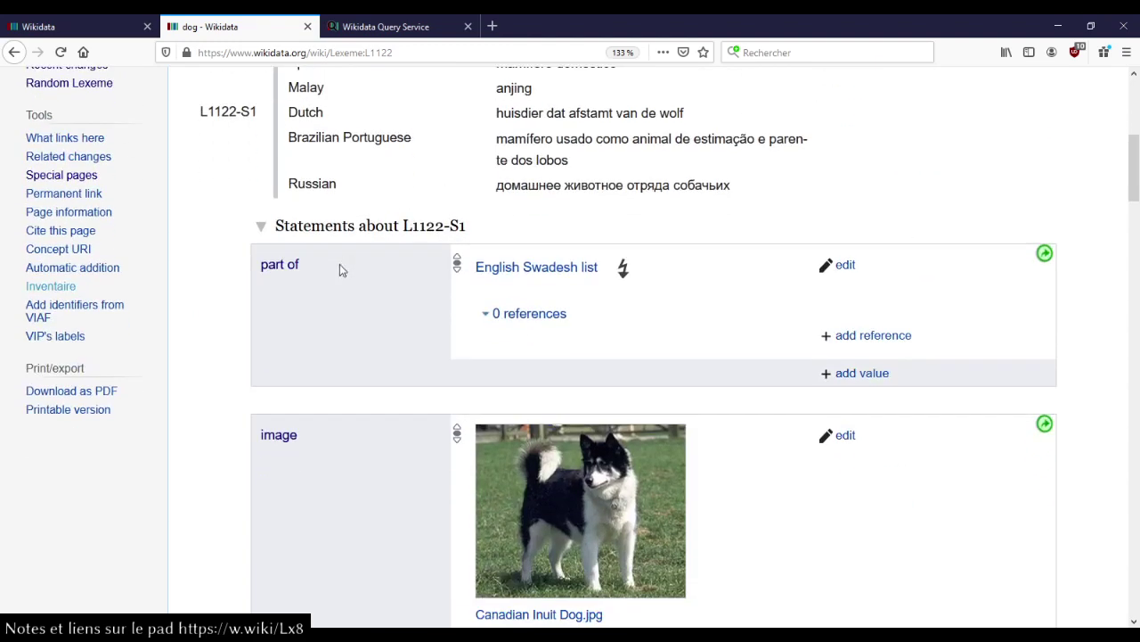
{"action": "scroll", "coordinate": [341, 269], "scroll_direction": "up", "scroll_amount": 2}
{"action": "left_click_drag", "start_coordinate": [495, 214], "coordinate": [754, 211]}
{"action": "left_click", "coordinate": [747, 214]}
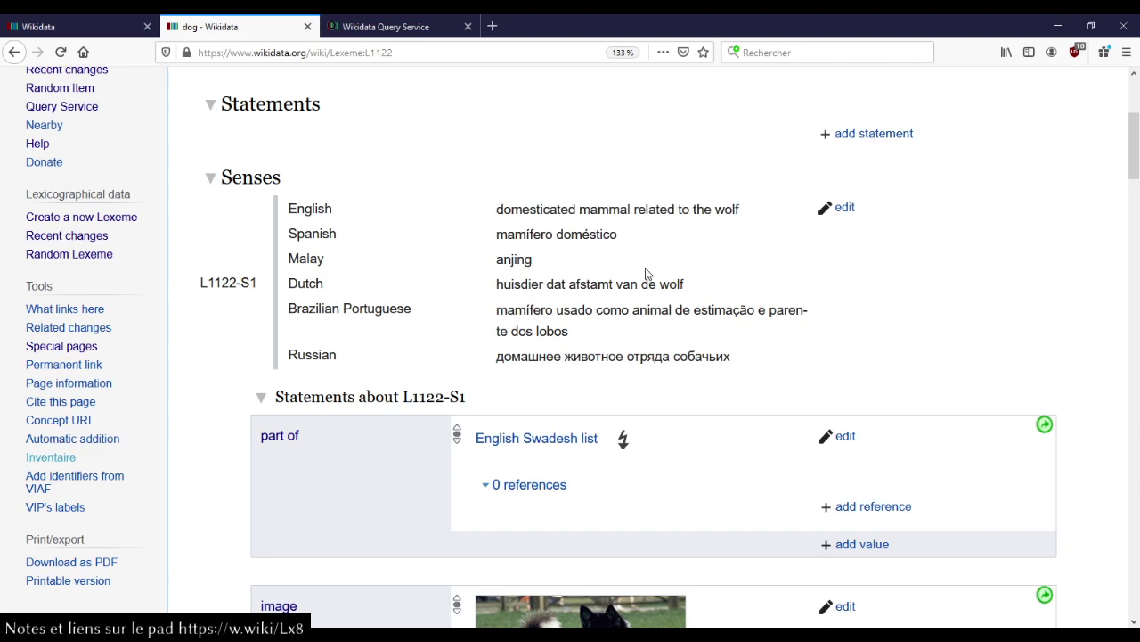
- Open the engineering-tool and domestic-animal dog items in background tabs, then view Q5288153
{"action": "scroll", "coordinate": [646, 273], "scroll_direction": "down", "scroll_amount": 4}
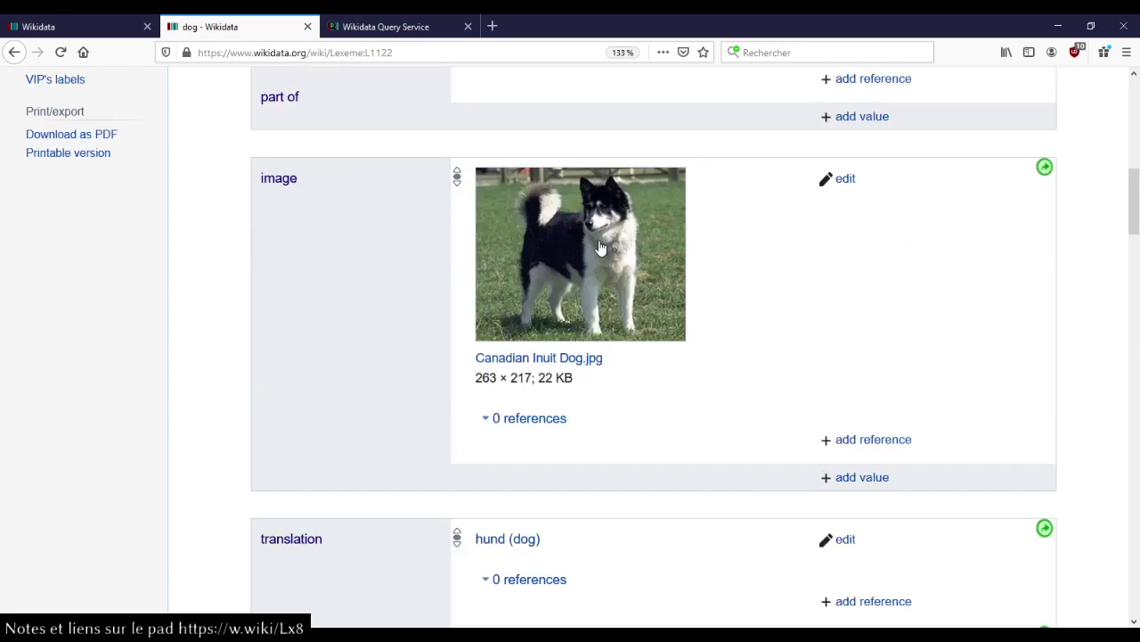
{"action": "scroll", "coordinate": [649, 344], "scroll_direction": "down", "scroll_amount": 15}
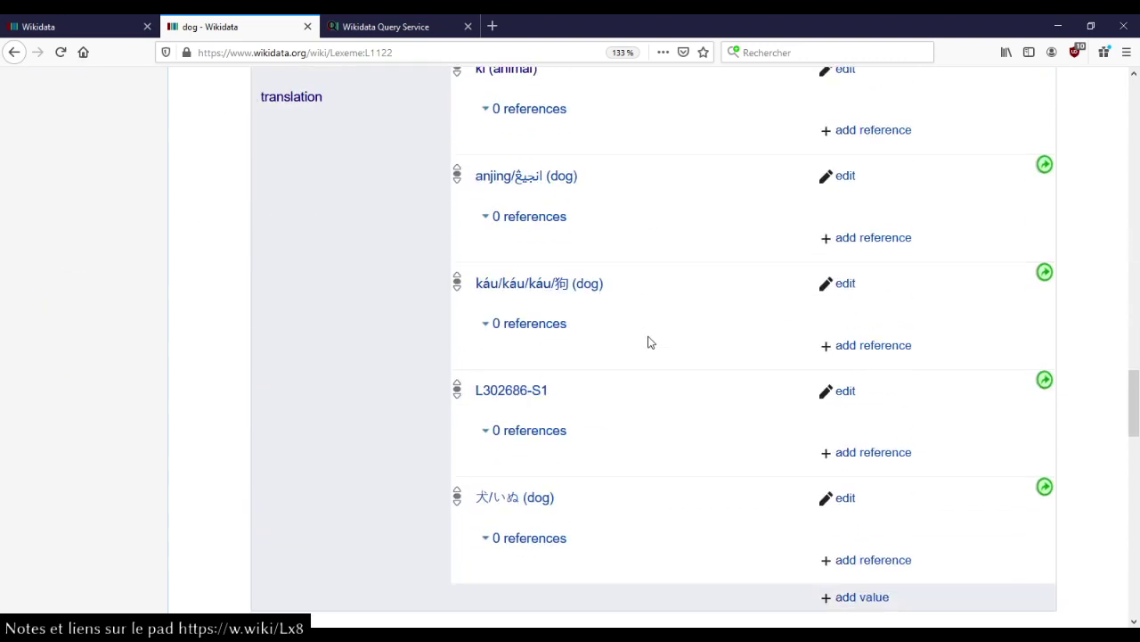
{"action": "scroll", "coordinate": [649, 343], "scroll_direction": "down", "scroll_amount": 6}
{"action": "scroll", "coordinate": [649, 343], "scroll_direction": "down", "scroll_amount": 4}
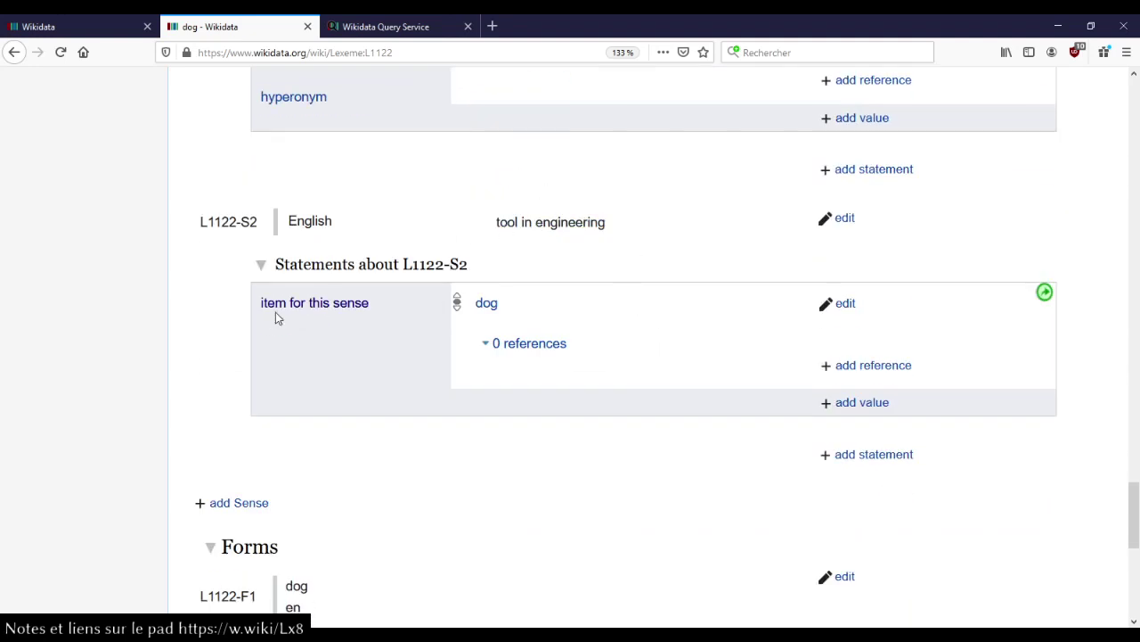
{"action": "middle_click", "coordinate": [488, 305]}
{"action": "scroll", "coordinate": [488, 308], "scroll_direction": "up", "scroll_amount": 12}
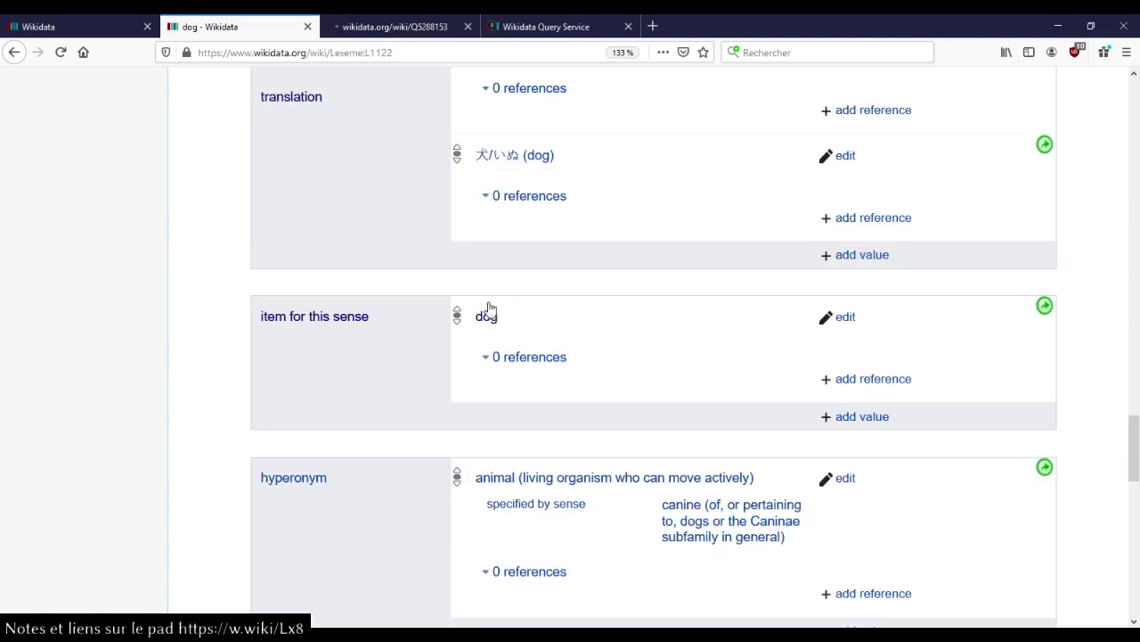
{"action": "scroll", "coordinate": [488, 307], "scroll_direction": "up", "scroll_amount": 10}
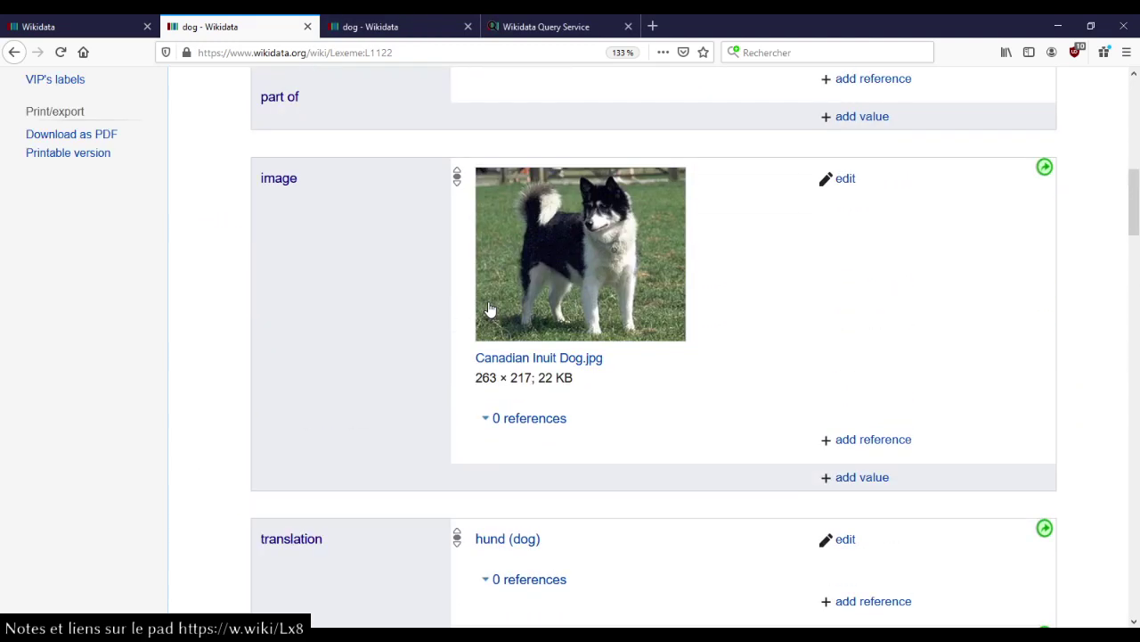
{"action": "scroll", "coordinate": [443, 243], "scroll_direction": "down", "scroll_amount": 20}
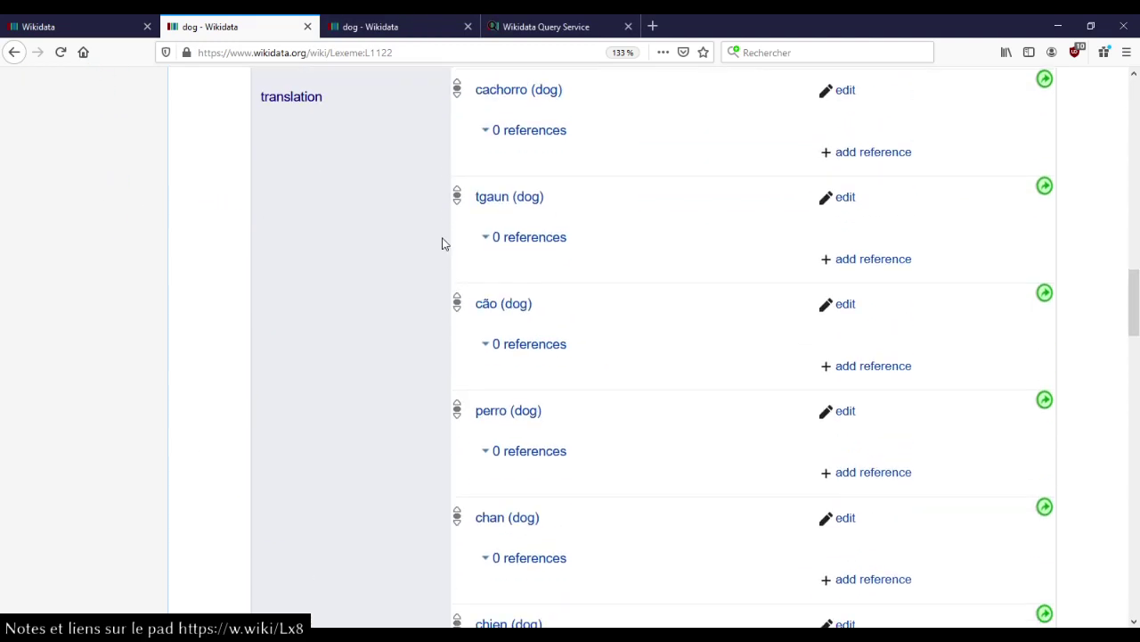
{"action": "scroll", "coordinate": [443, 243], "scroll_direction": "down", "scroll_amount": 2}
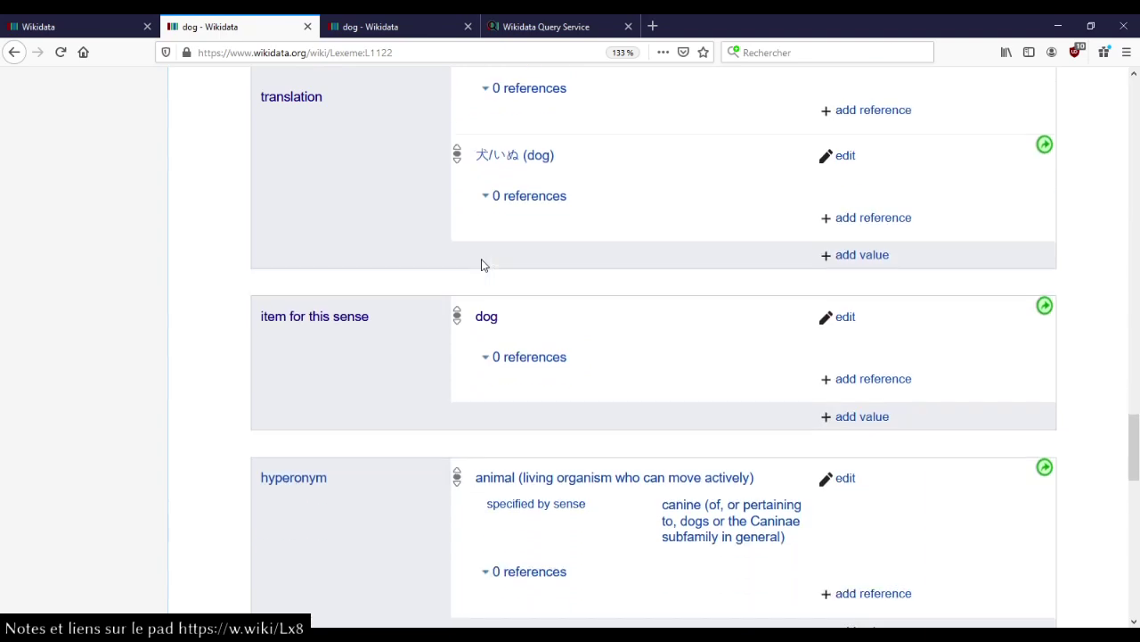
{"action": "middle_click", "coordinate": [489, 318]}
{"action": "left_click", "coordinate": [405, 20]}
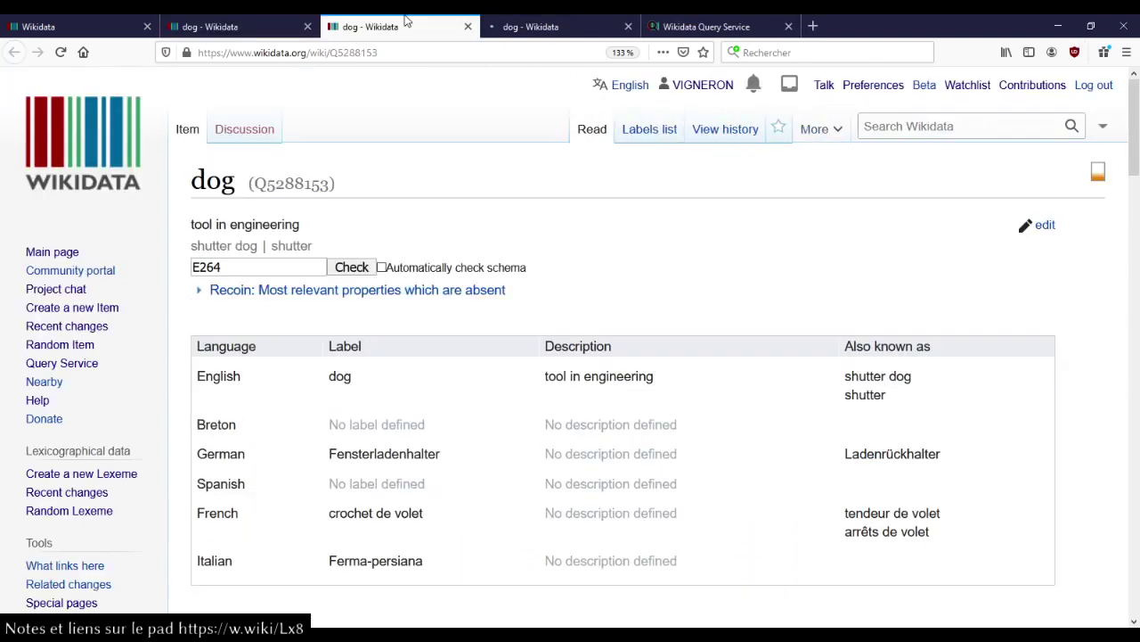
- Compare the labels of domestic dog Q144 and shutter dog Q5288153, checking the French label
{"action": "left_click", "coordinate": [528, 28]}
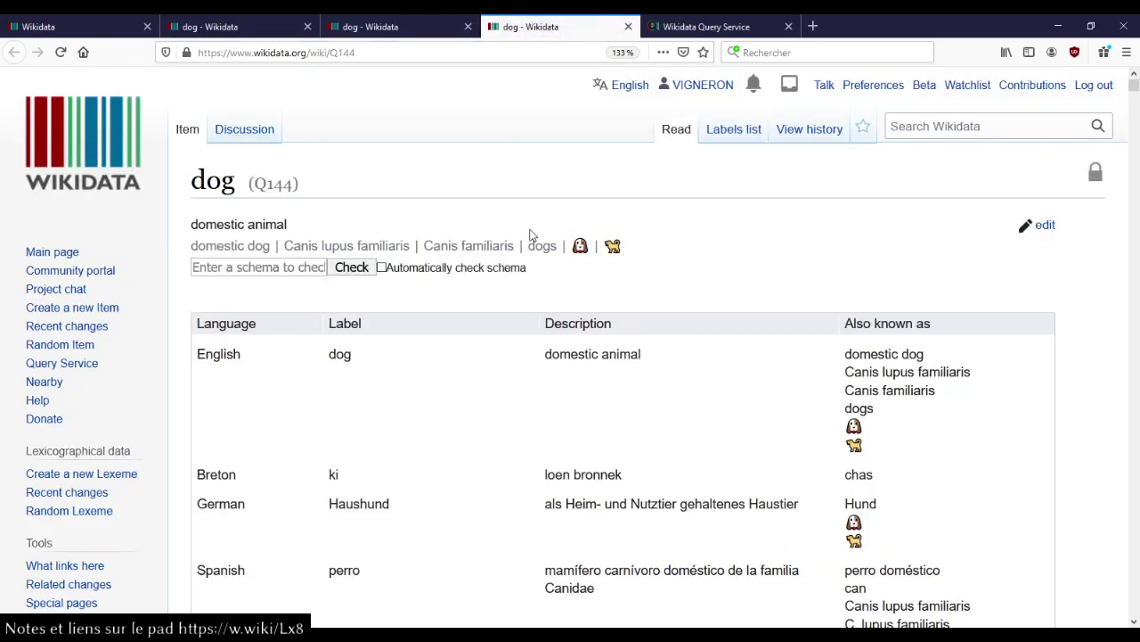
{"action": "scroll", "coordinate": [529, 235], "scroll_direction": "down", "scroll_amount": 3}
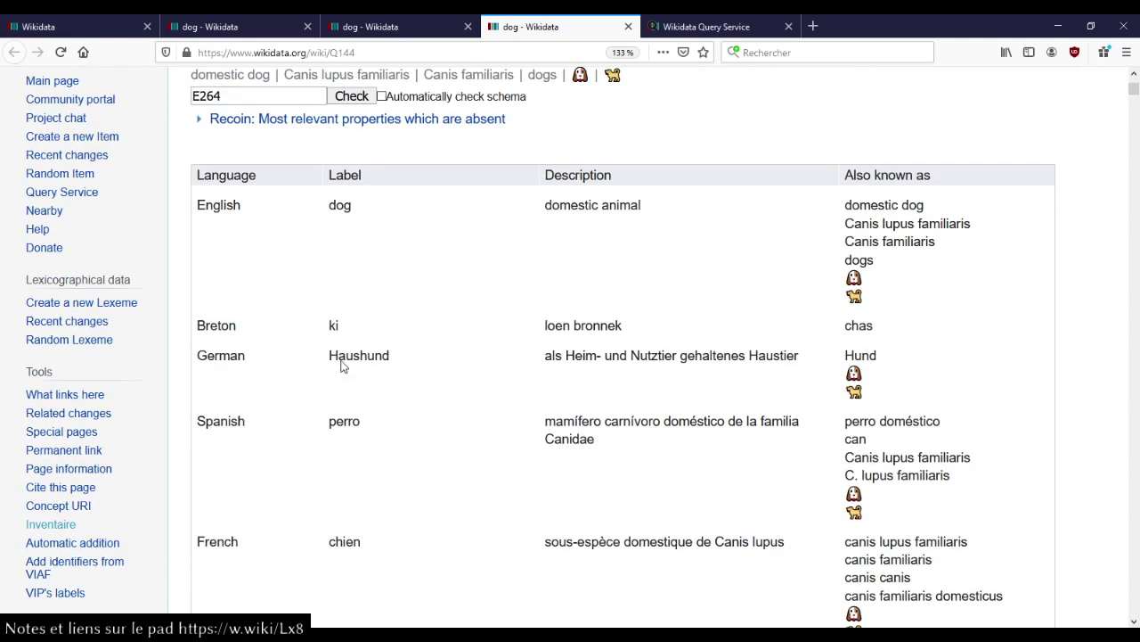
{"action": "key", "text": "ctrl+Page_Up"}
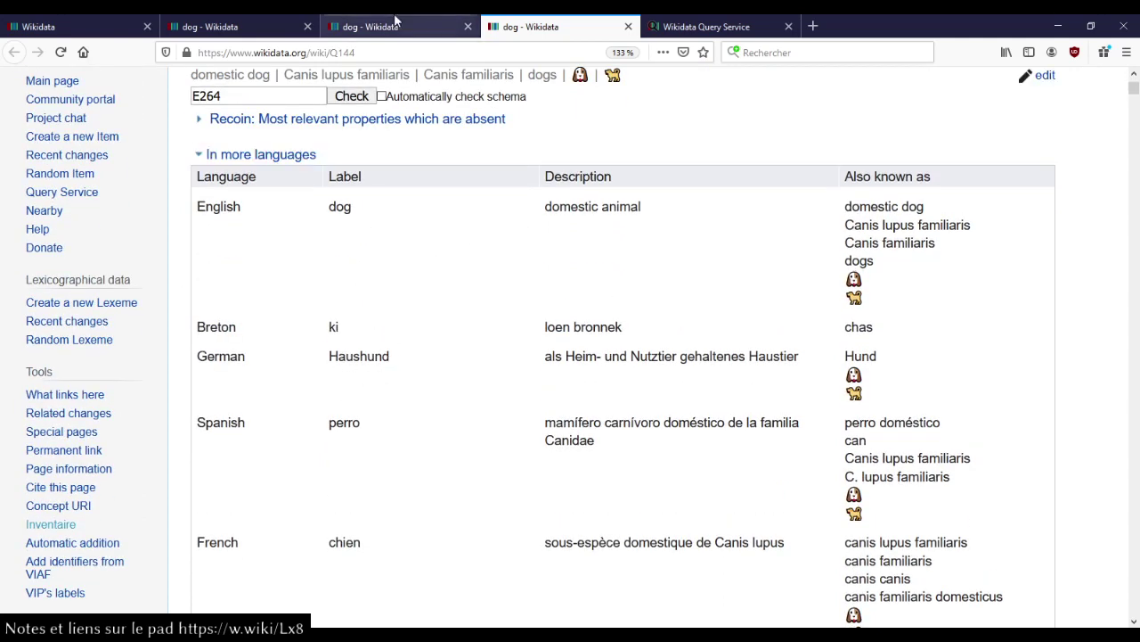
{"action": "scroll", "coordinate": [458, 209], "scroll_direction": "down", "scroll_amount": 2}
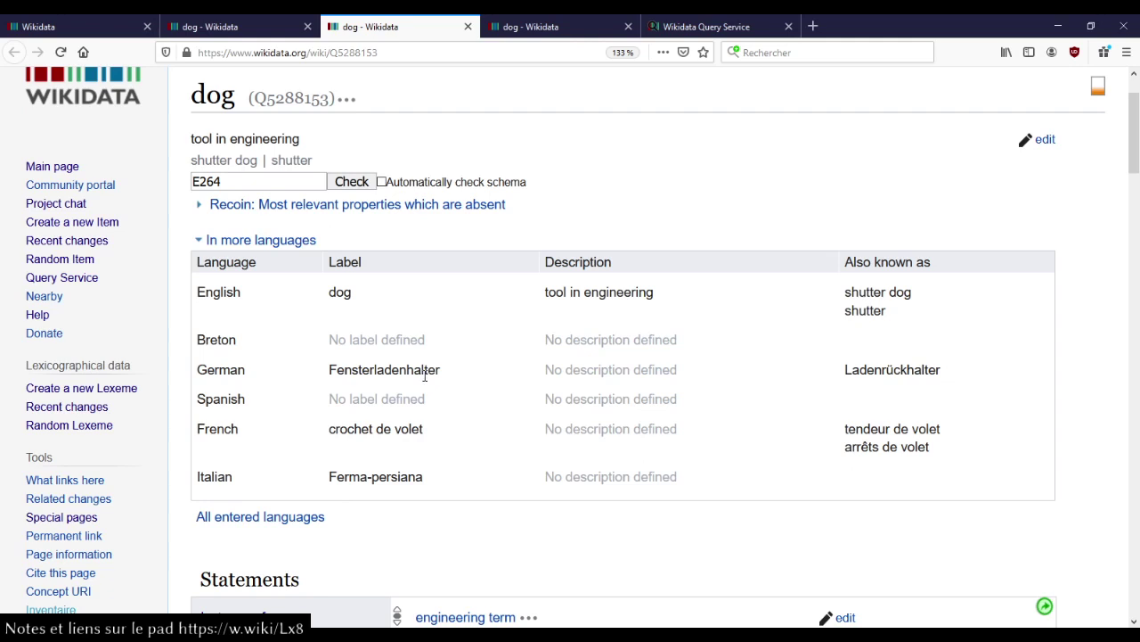
{"action": "scroll", "coordinate": [425, 374], "scroll_direction": "down", "scroll_amount": 2}
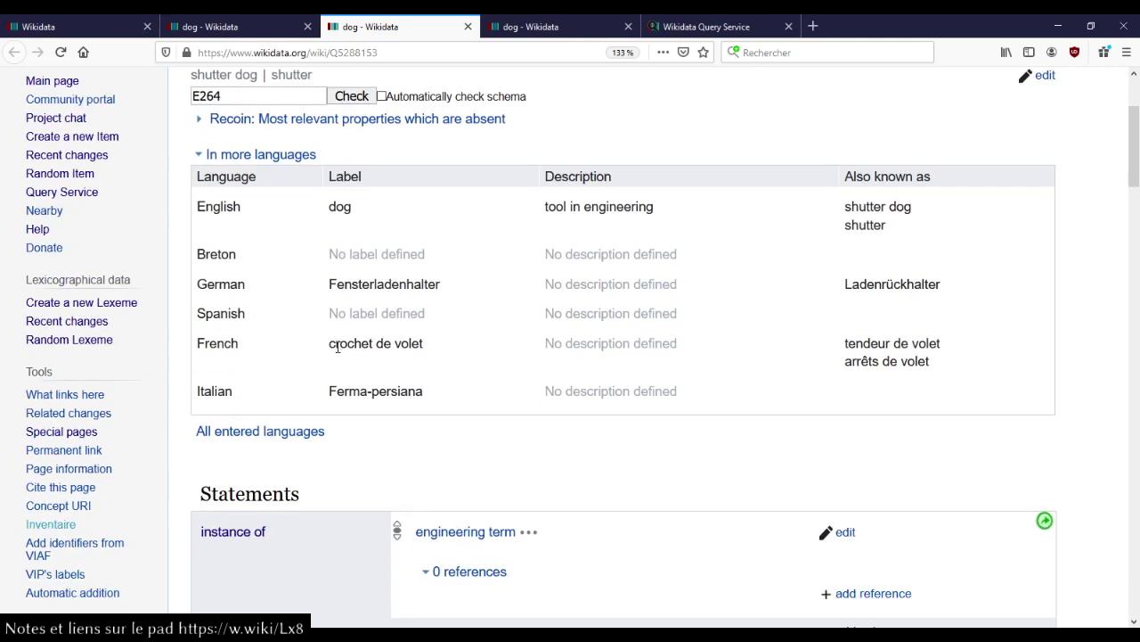
{"action": "left_click_drag", "start_coordinate": [335, 343], "coordinate": [454, 354]}
{"action": "left_click", "coordinate": [454, 353]}
- Flip between Q144 and Q5288153 once more, then return to lexeme L1122
{"action": "left_click", "coordinate": [519, 32]}
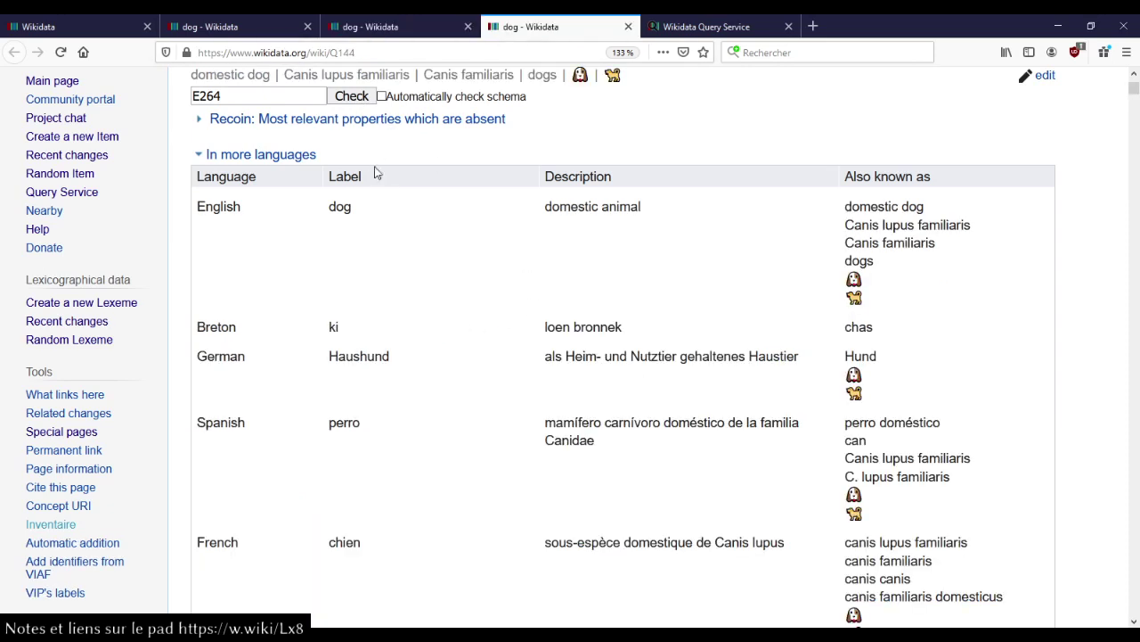
{"action": "left_click", "coordinate": [415, 20]}
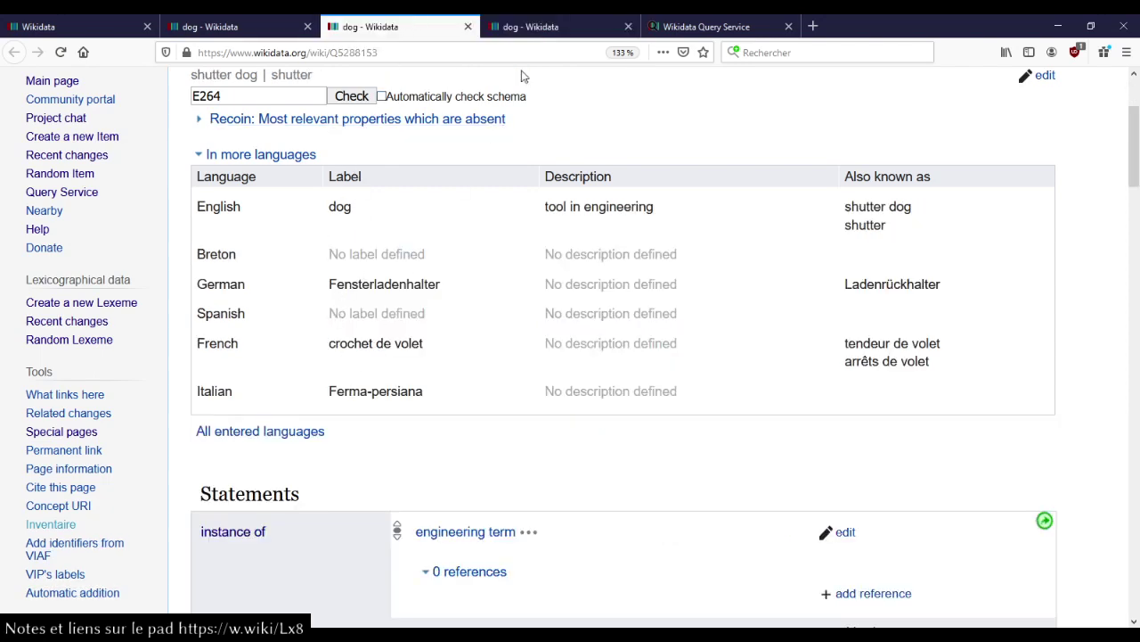
{"action": "left_click", "coordinate": [530, 29]}
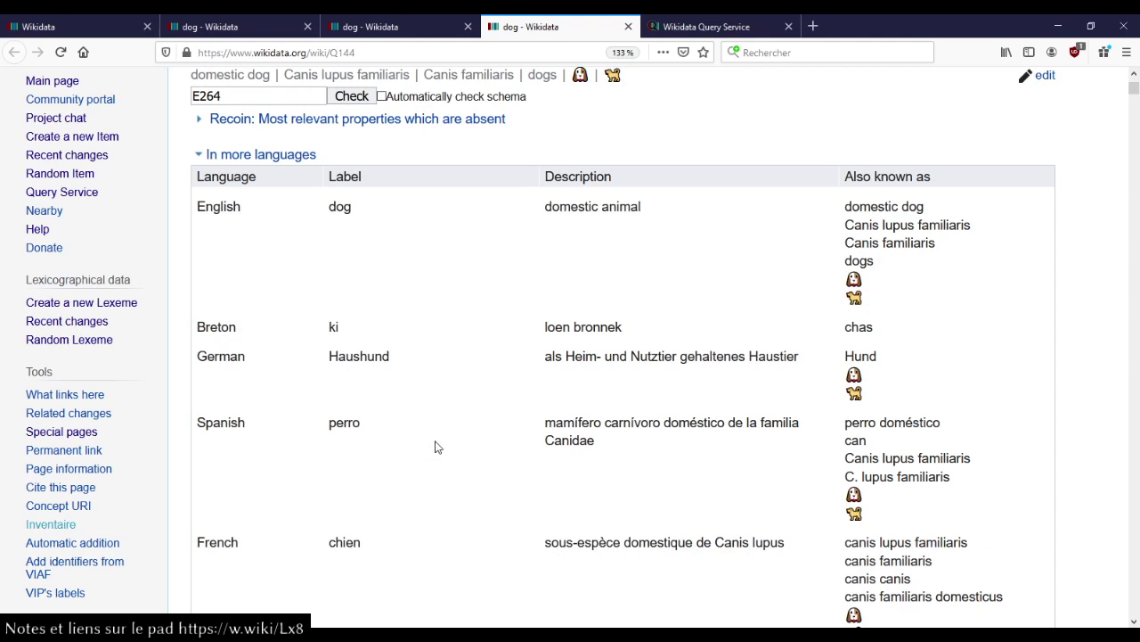
{"action": "left_click", "coordinate": [239, 26]}
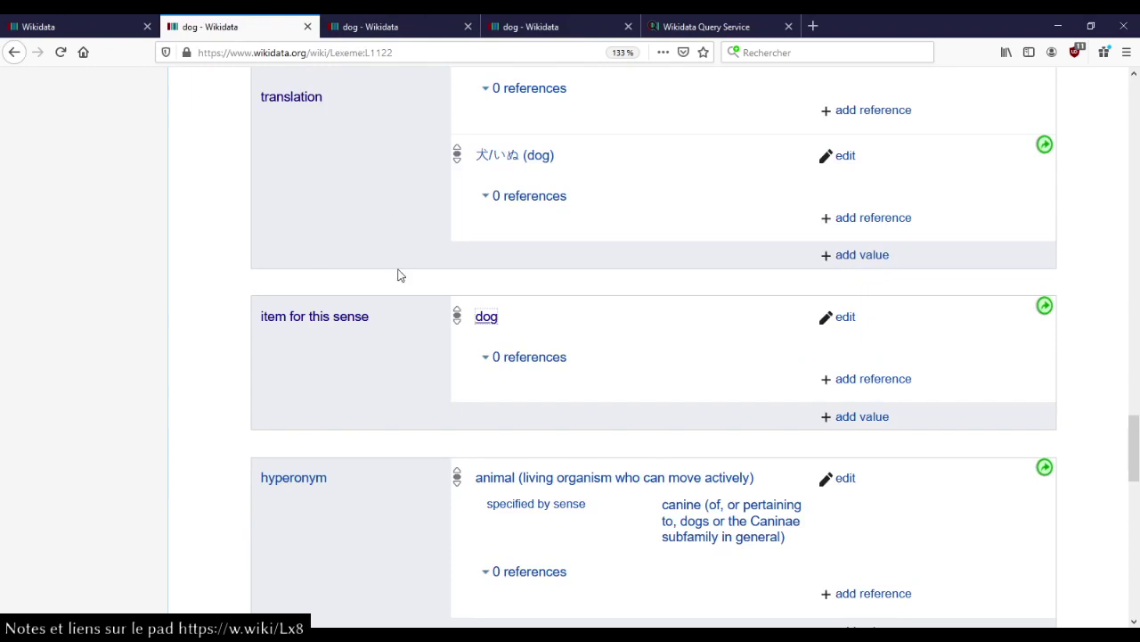
- Review the L1122 page's senses, translations and forms
{"action": "scroll", "coordinate": [398, 275], "scroll_direction": "up", "scroll_amount": 20}
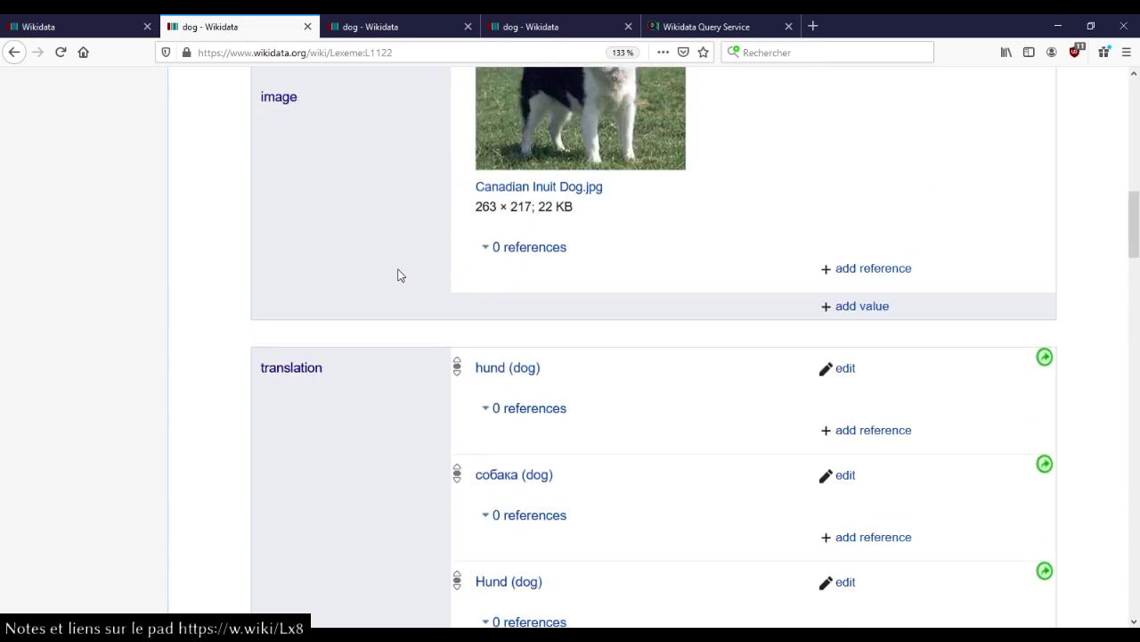
{"action": "scroll", "coordinate": [398, 275], "scroll_direction": "up", "scroll_amount": 8}
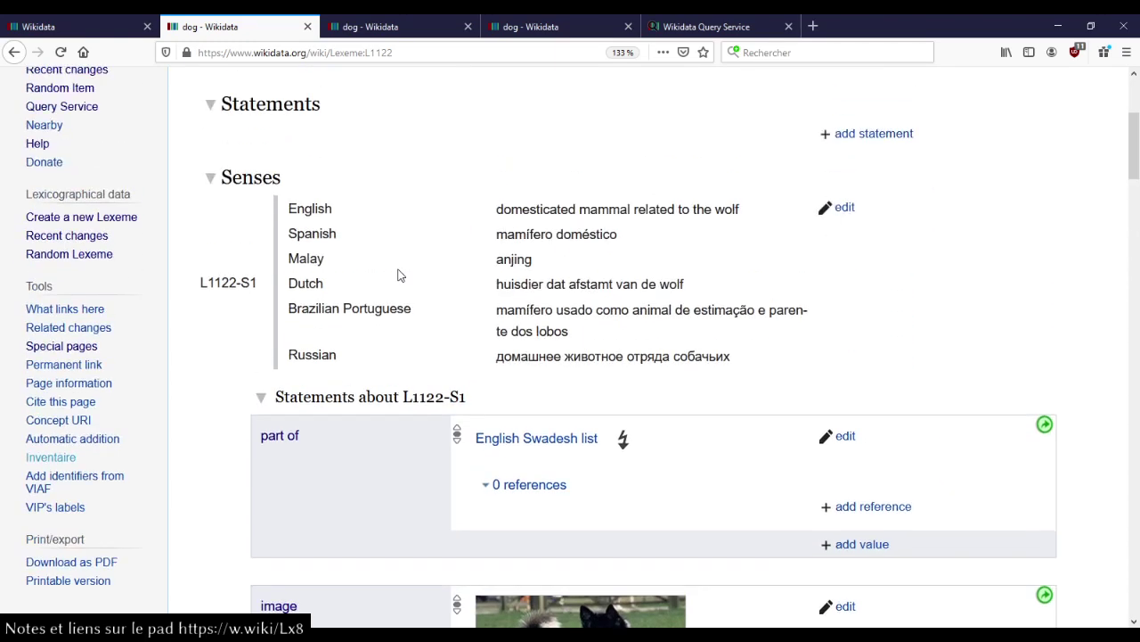
{"action": "scroll", "coordinate": [445, 298], "scroll_direction": "down", "scroll_amount": 3}
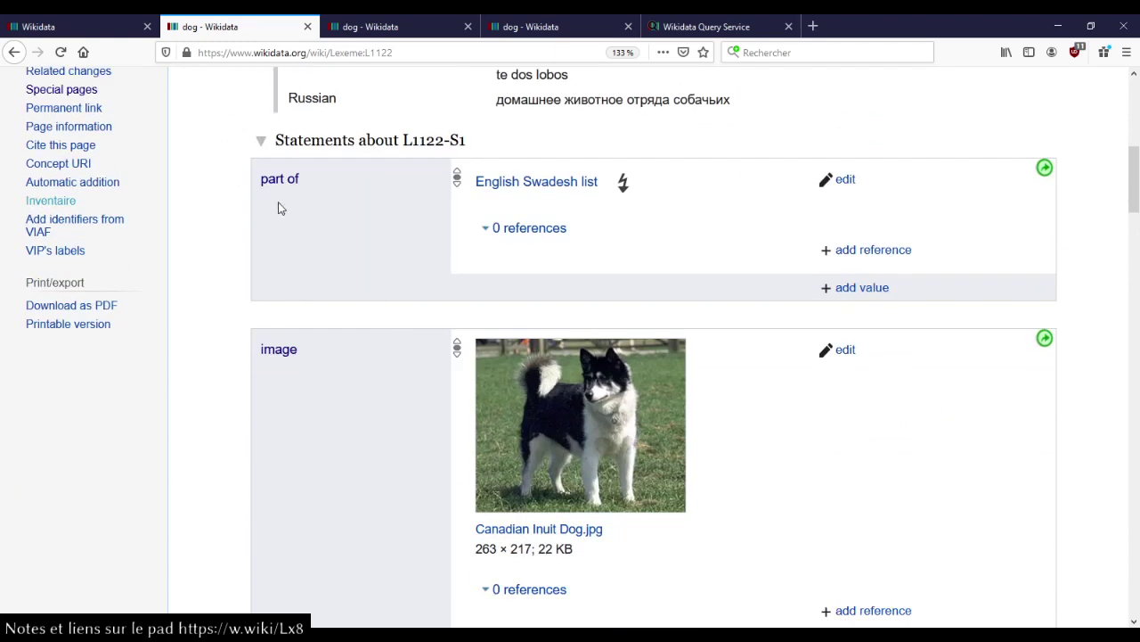
{"action": "scroll", "coordinate": [359, 306], "scroll_direction": "down", "scroll_amount": 2}
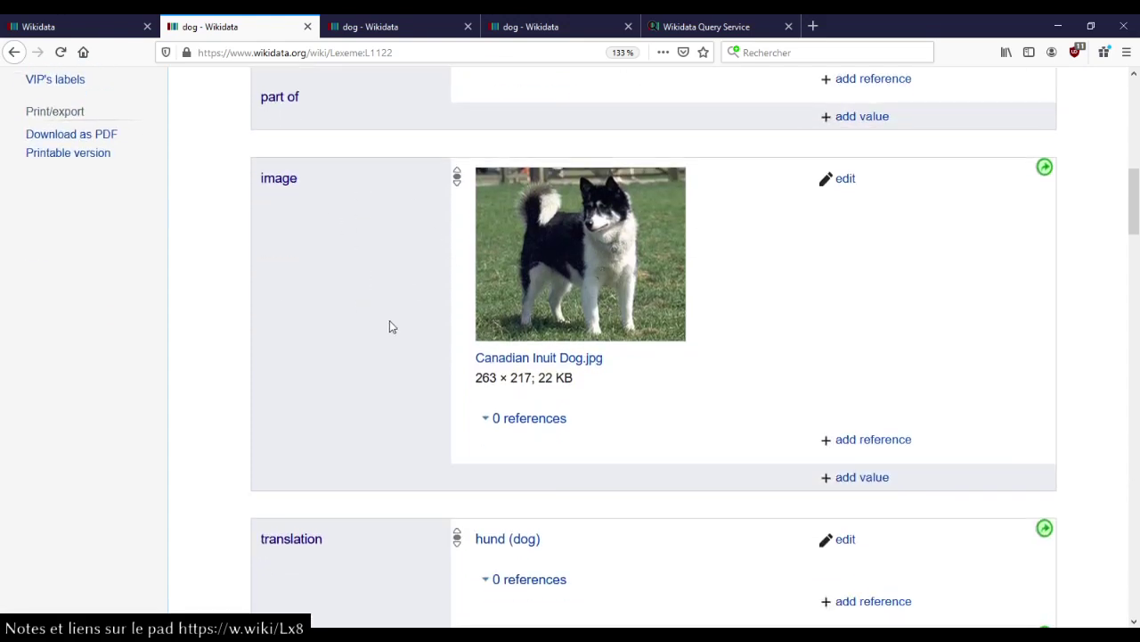
{"action": "scroll", "coordinate": [390, 323], "scroll_direction": "down", "scroll_amount": 5}
{"action": "scroll", "coordinate": [653, 425], "scroll_direction": "down", "scroll_amount": 15}
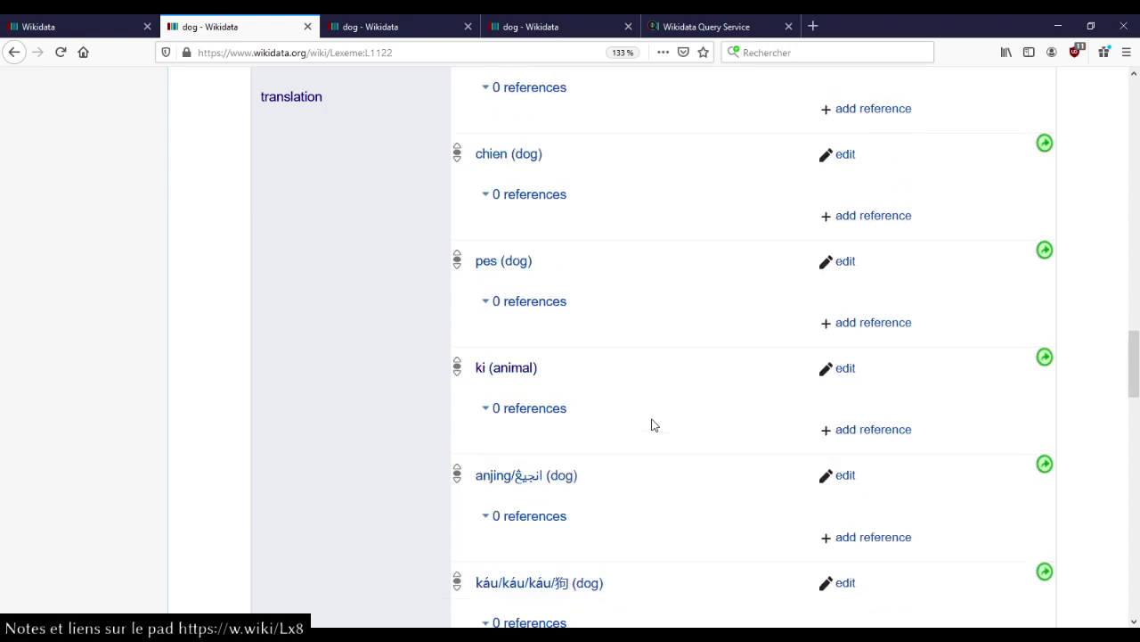
{"action": "scroll", "coordinate": [652, 425], "scroll_direction": "down", "scroll_amount": 5}
{"action": "scroll", "coordinate": [601, 381], "scroll_direction": "down", "scroll_amount": 1}
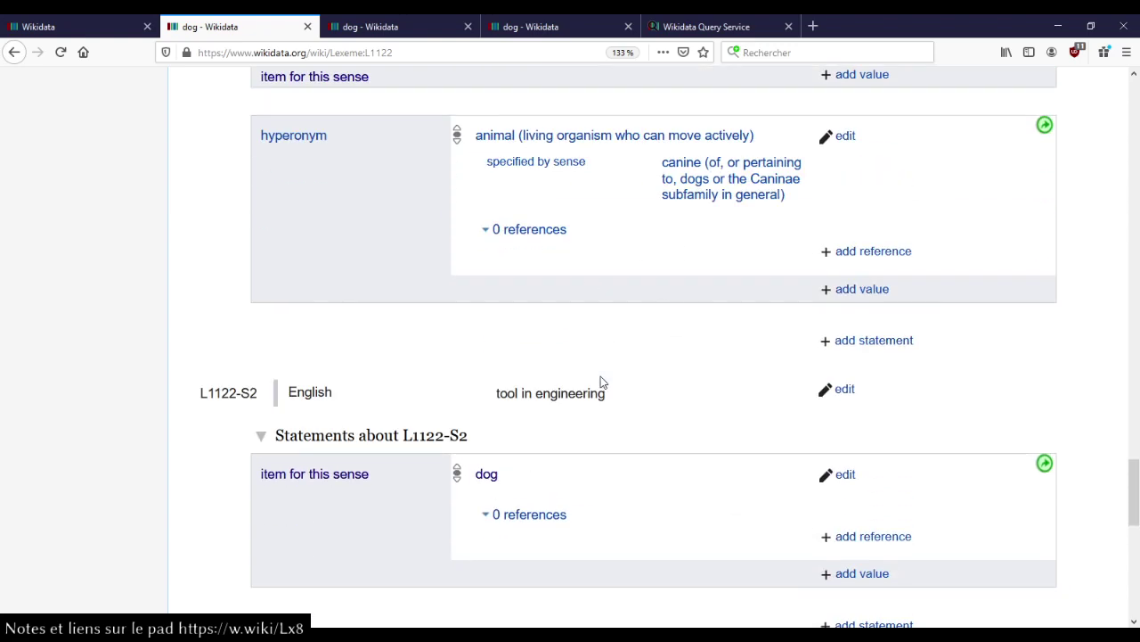
{"action": "scroll", "coordinate": [601, 381], "scroll_direction": "down", "scroll_amount": 4}
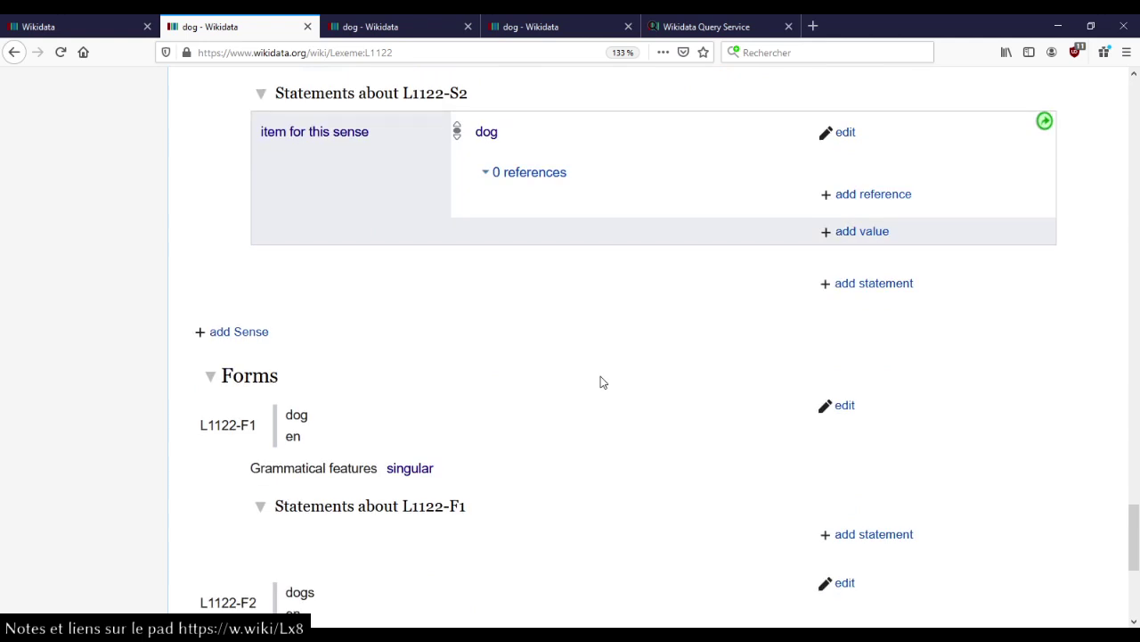
{"action": "scroll", "coordinate": [600, 381], "scroll_direction": "down", "scroll_amount": 4}
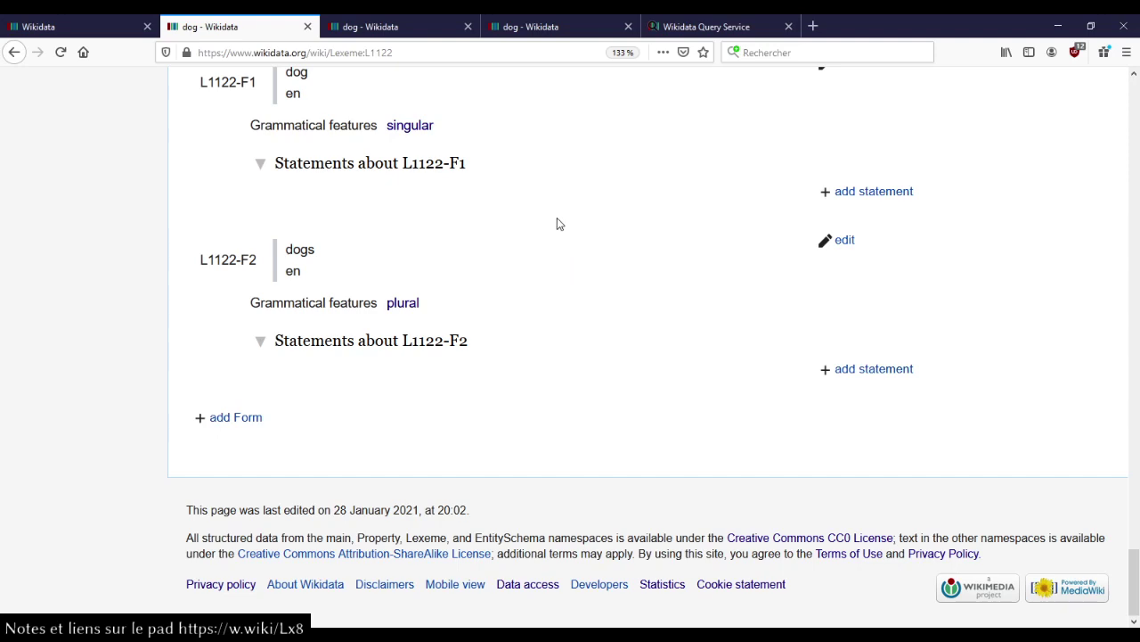
{"action": "scroll", "coordinate": [559, 303], "scroll_direction": "up", "scroll_amount": 15}
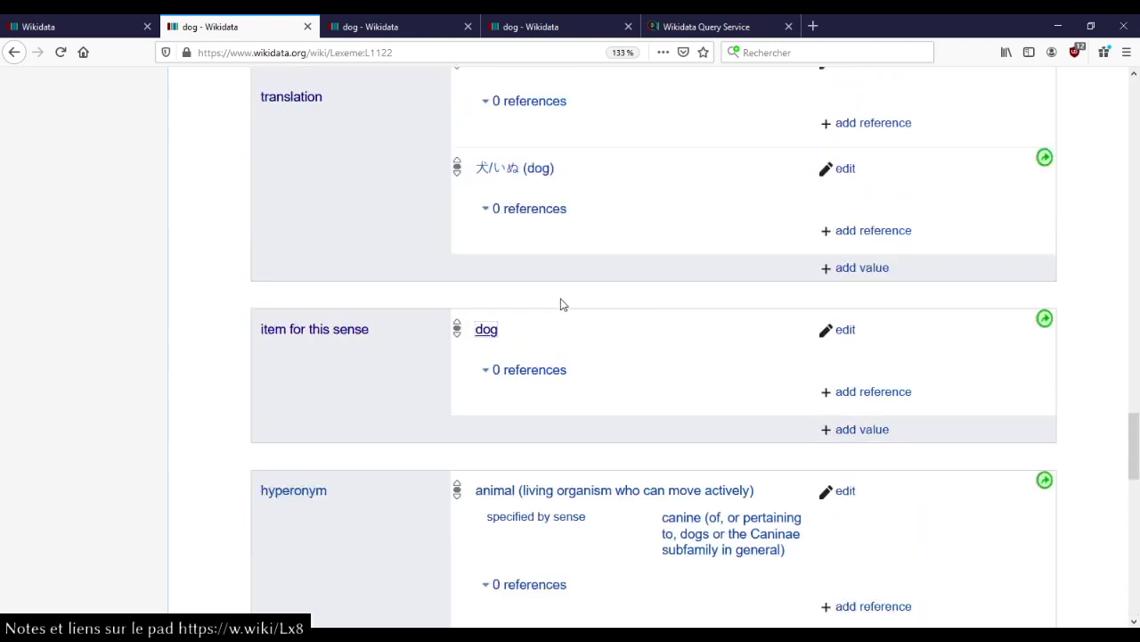
{"action": "scroll", "coordinate": [560, 305], "scroll_direction": "up", "scroll_amount": 15}
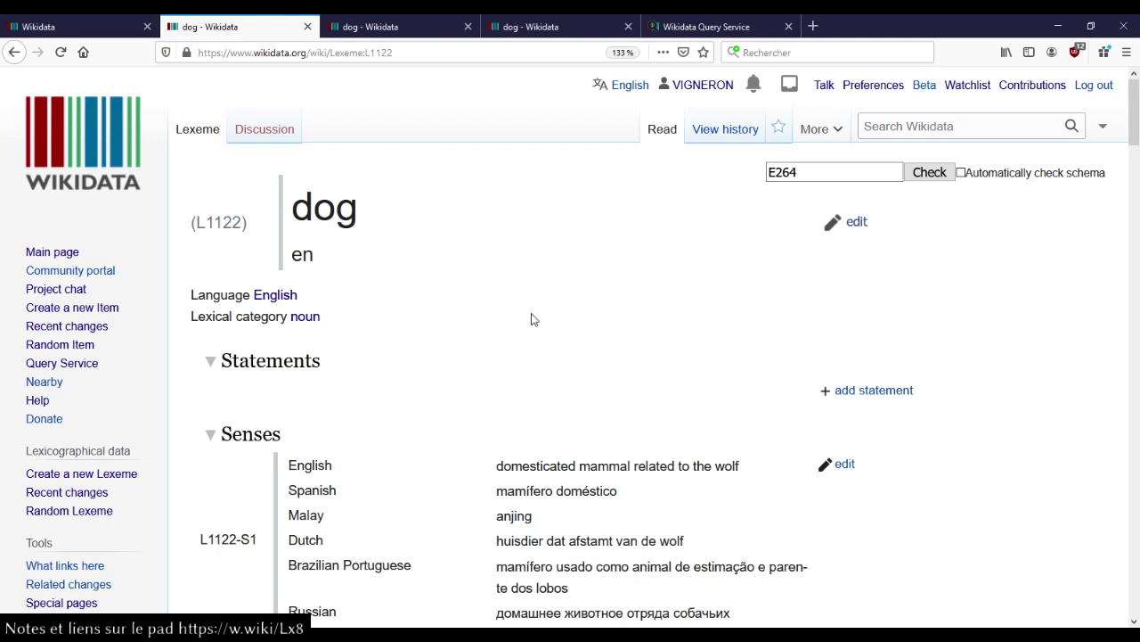
- Begin a SPARQL query in Wikidata Query Service by typing 'sele'
{"action": "left_click", "coordinate": [717, 25]}
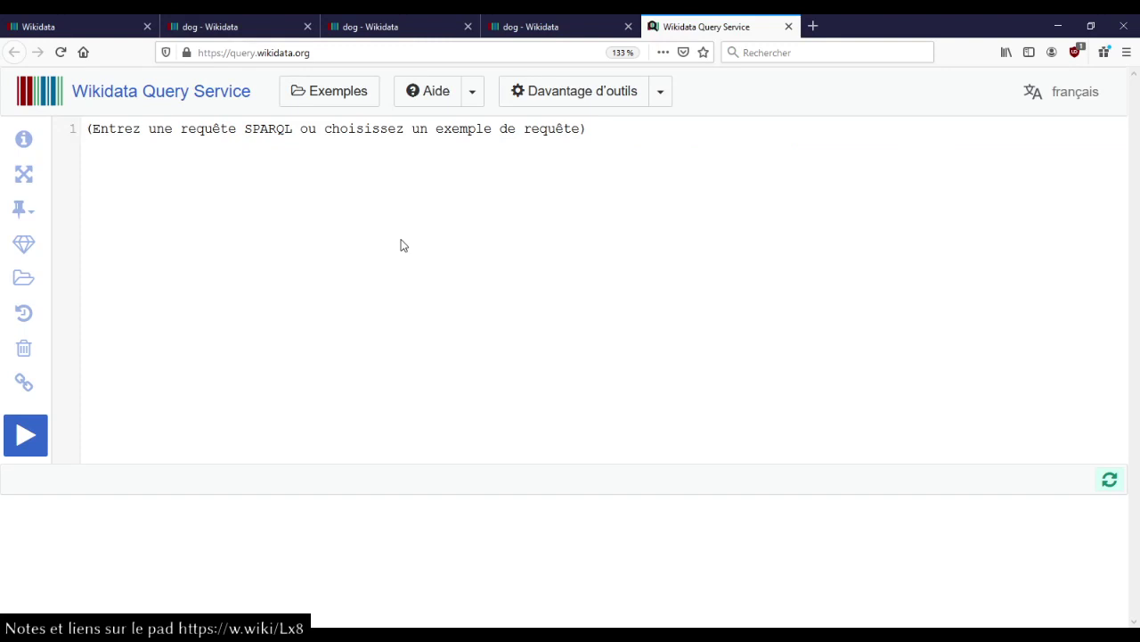
{"action": "type", "text": "sele"}
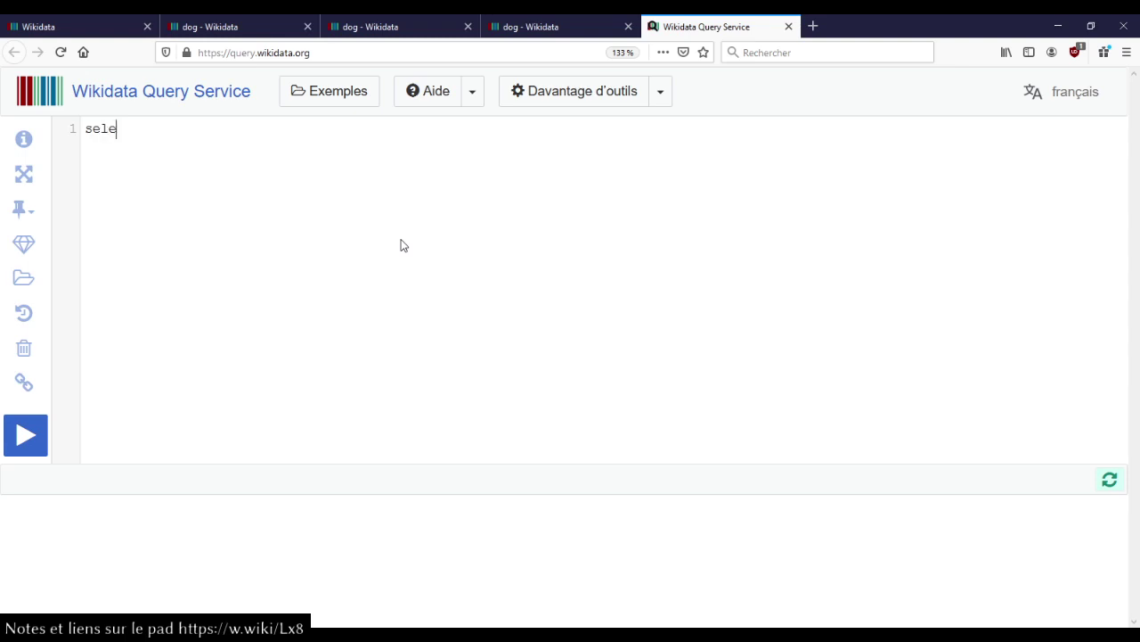